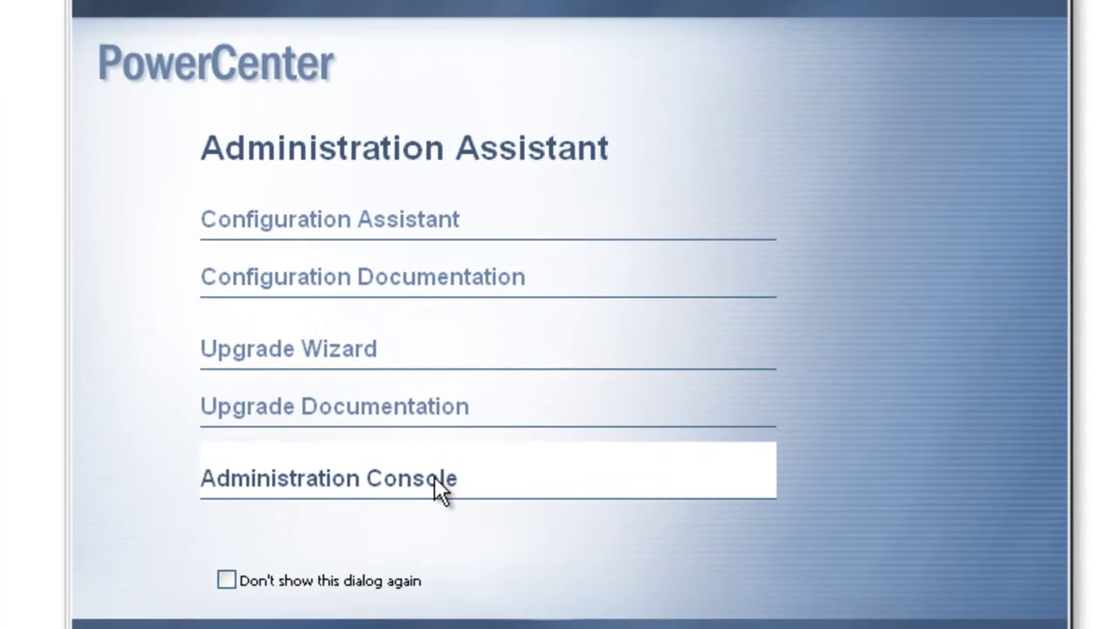
# Step: Open the Configuration Assistant in the Administration Console and begin configuring PowerCenter services with the existing license
pyautogui.click(485, 499)
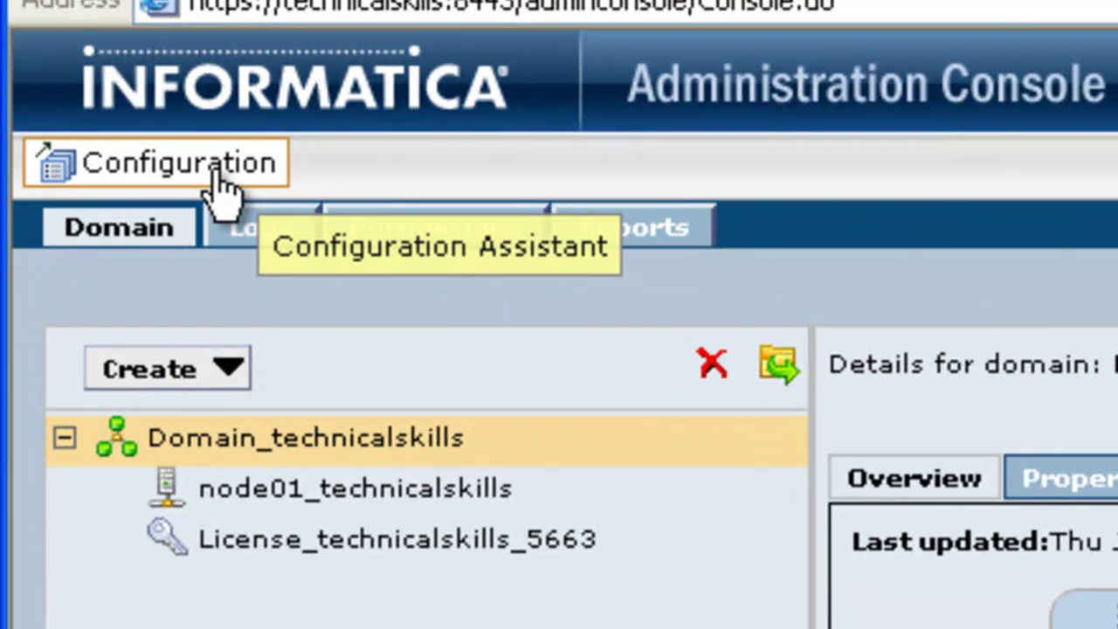
pyautogui.click(218, 183)
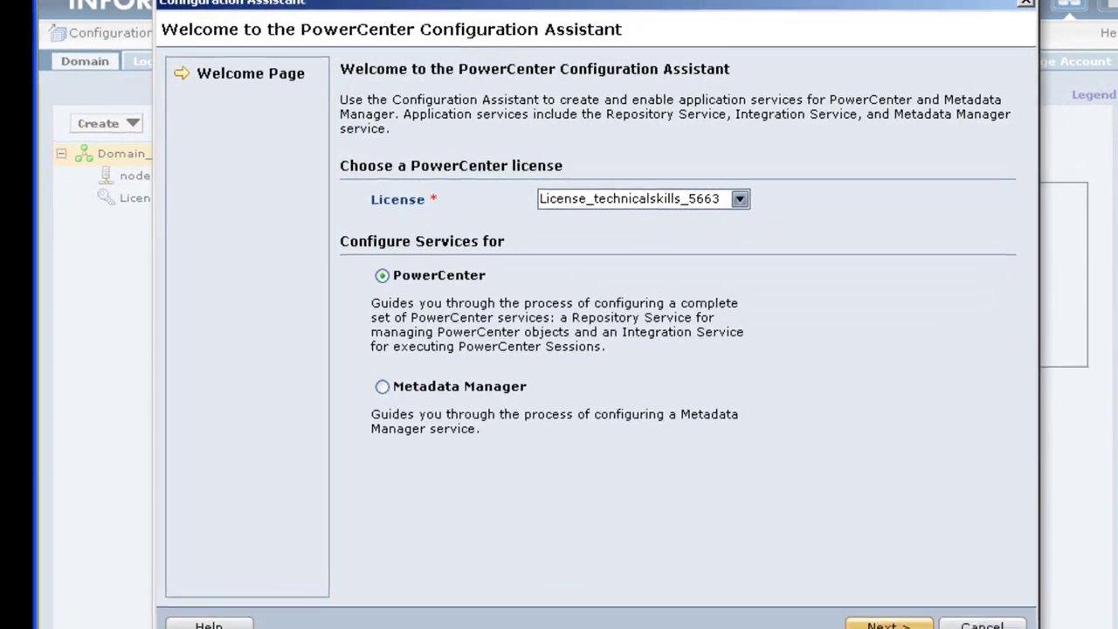
pyautogui.click(879, 610)
# Step: Name the new Repository Service INFREP, keeping node01_technicalskills as its node and Oracle as the repository database type
pyautogui.click(675, 242)
pyautogui.write('IN')
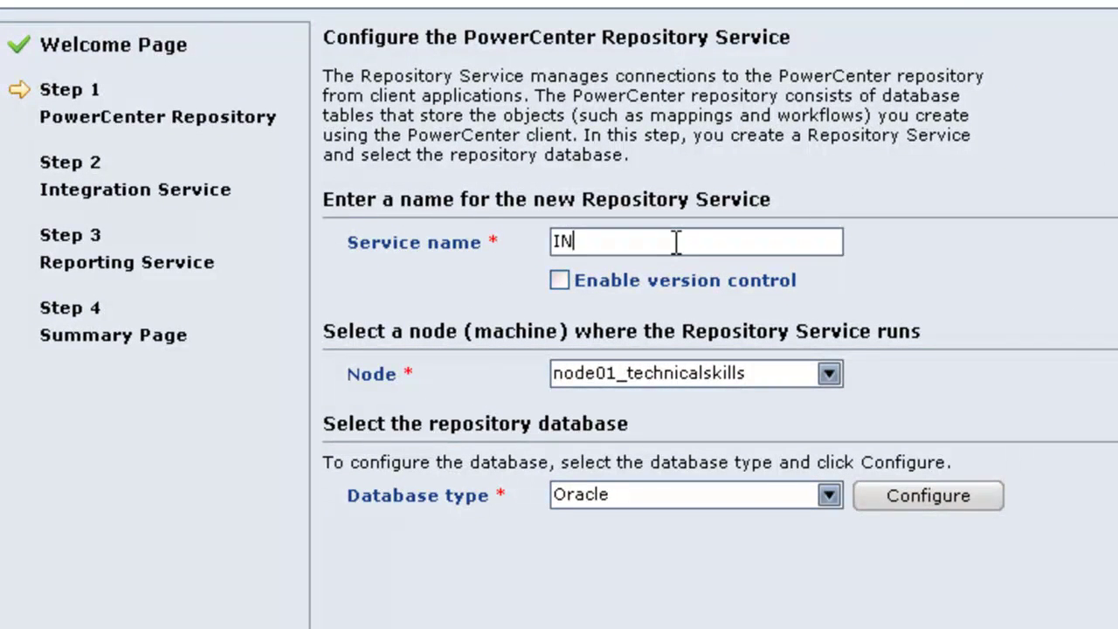
pyautogui.write('FREP')
pyautogui.click(831, 383)
pyautogui.click(831, 382)
pyautogui.click(828, 495)
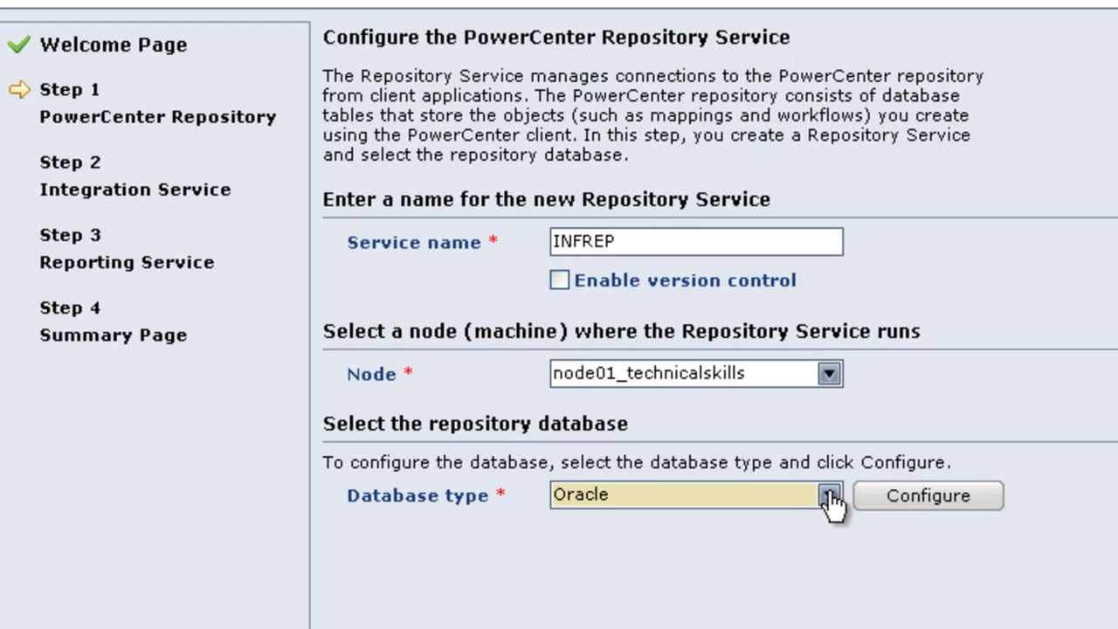
pyautogui.click(802, 548)
# Step: Configure the repository database with user system, the database password and connect string orcl, and continue to the Integration Service setup
pyautogui.click(939, 500)
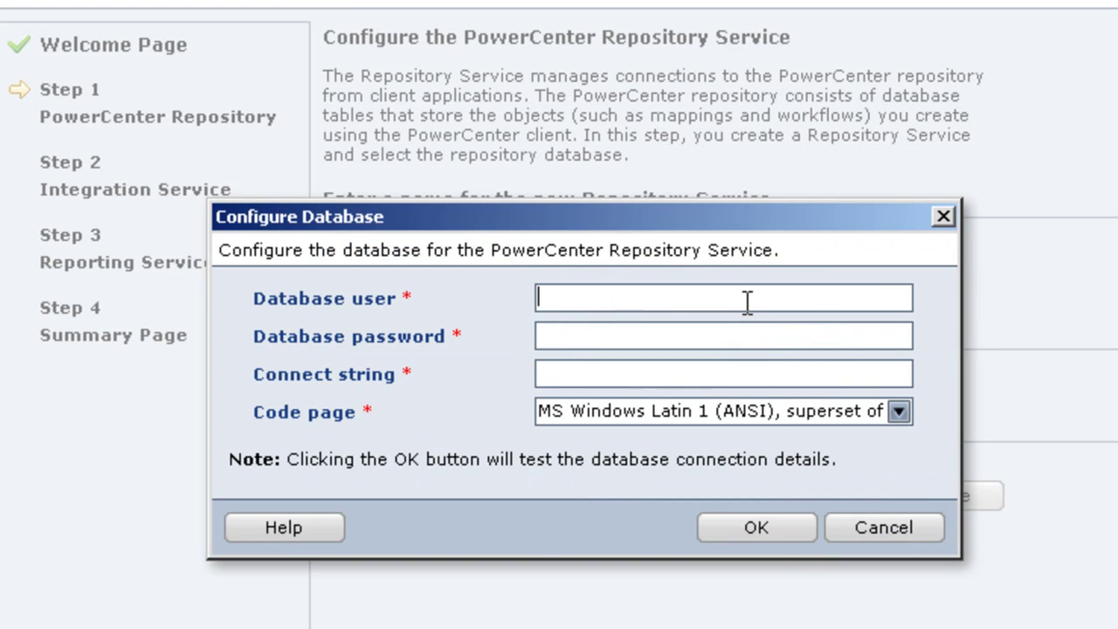
pyautogui.write('system')
pyautogui.press('Tab')
pyautogui.write('********')
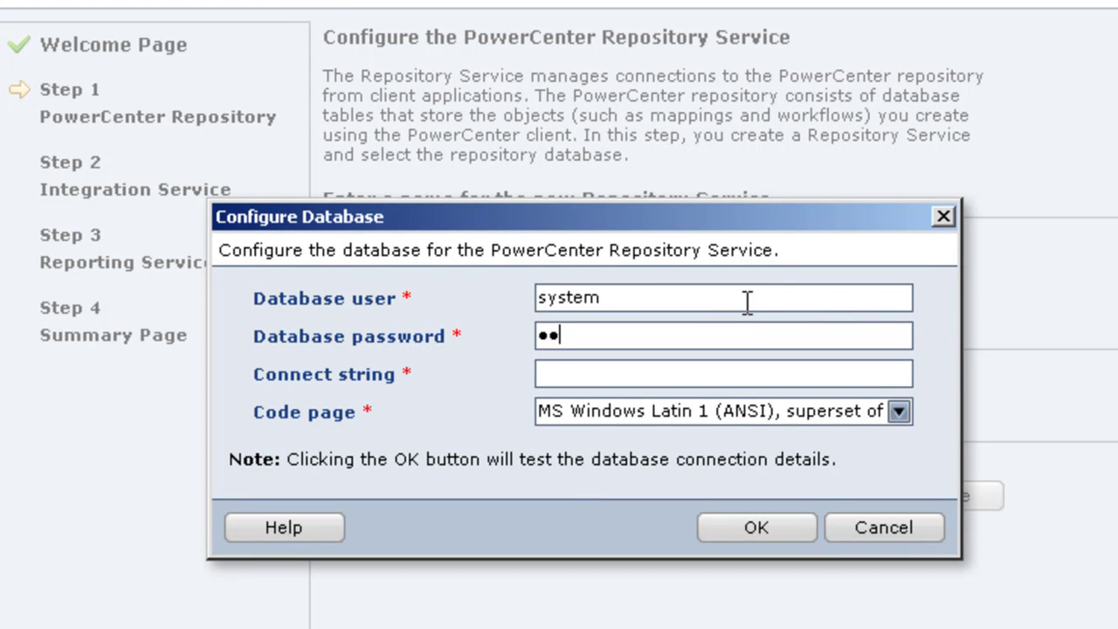
pyautogui.press('Tab')
pyautogui.write('orcl')
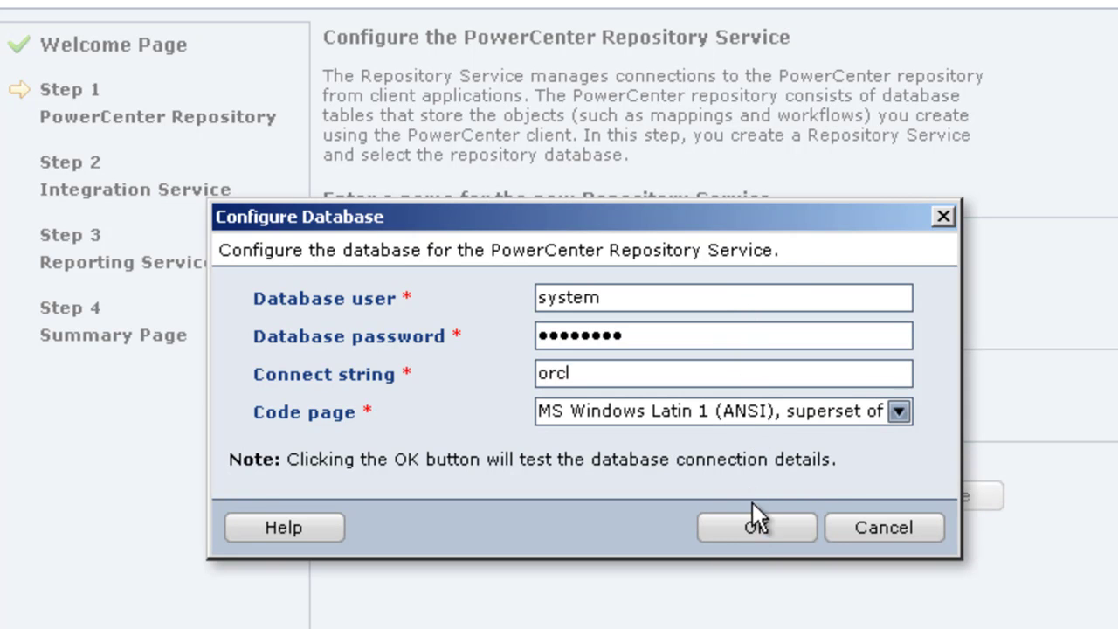
pyautogui.click(754, 527)
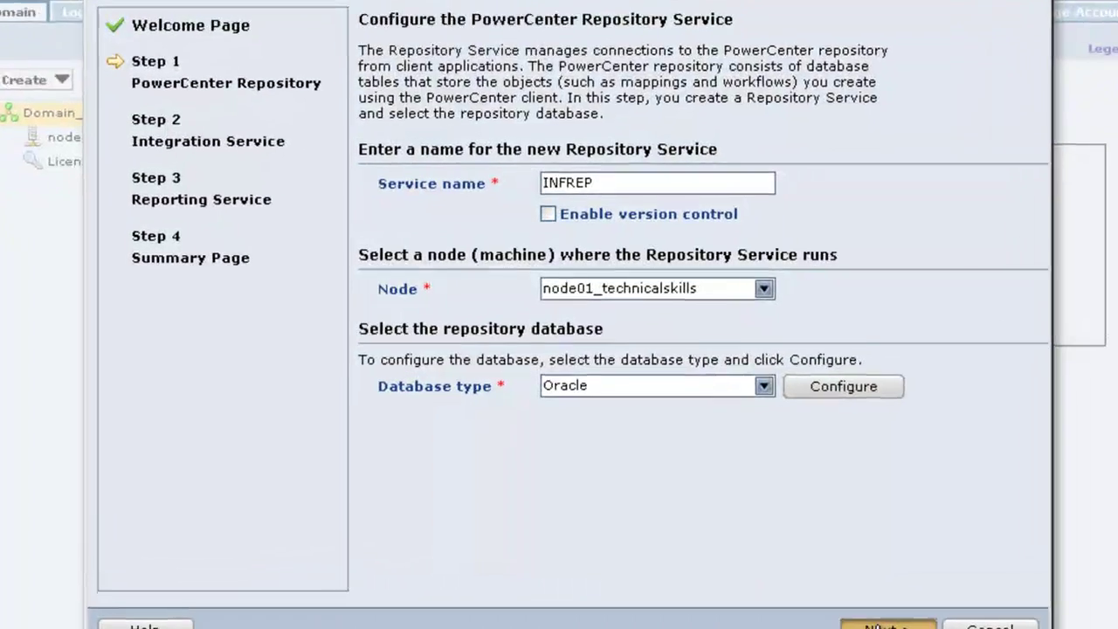
pyautogui.click(887, 625)
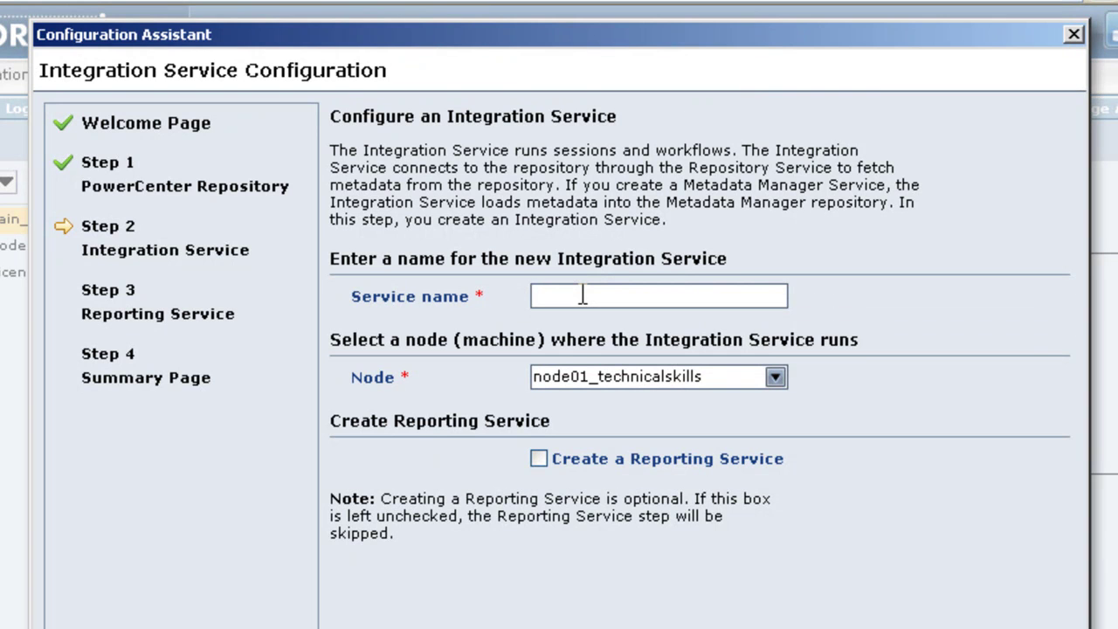
# Step: Name the Integration Service INFINT, include a Reporting Service, and accept ASCII character encoding with the MS Windows Latin 1 code page
pyautogui.write('INFINT')
pyautogui.click(539, 461)
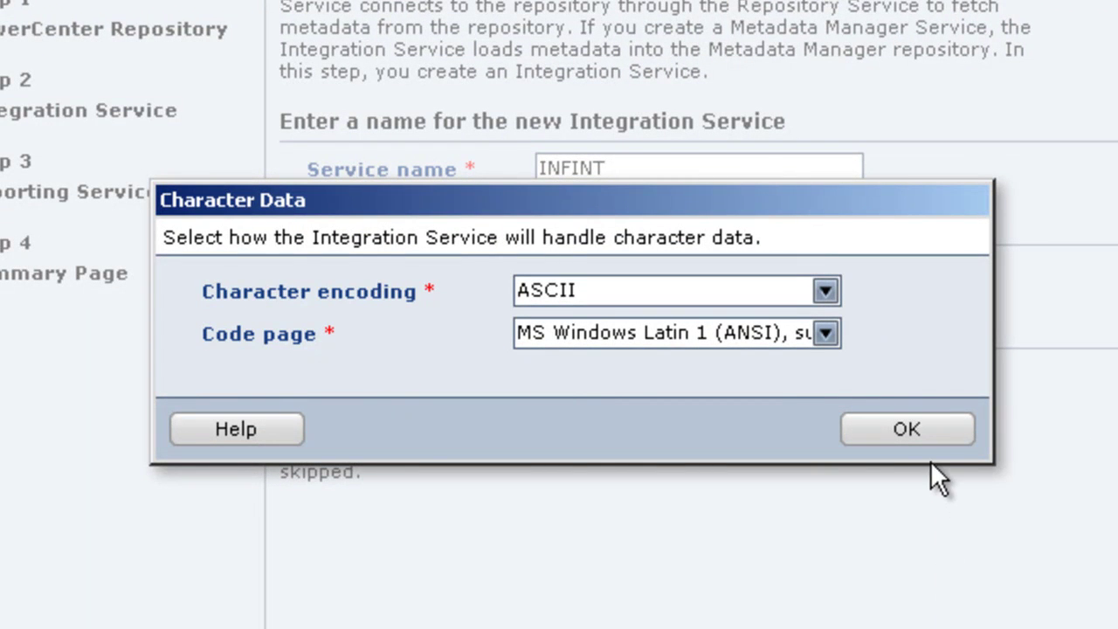
pyautogui.click(909, 429)
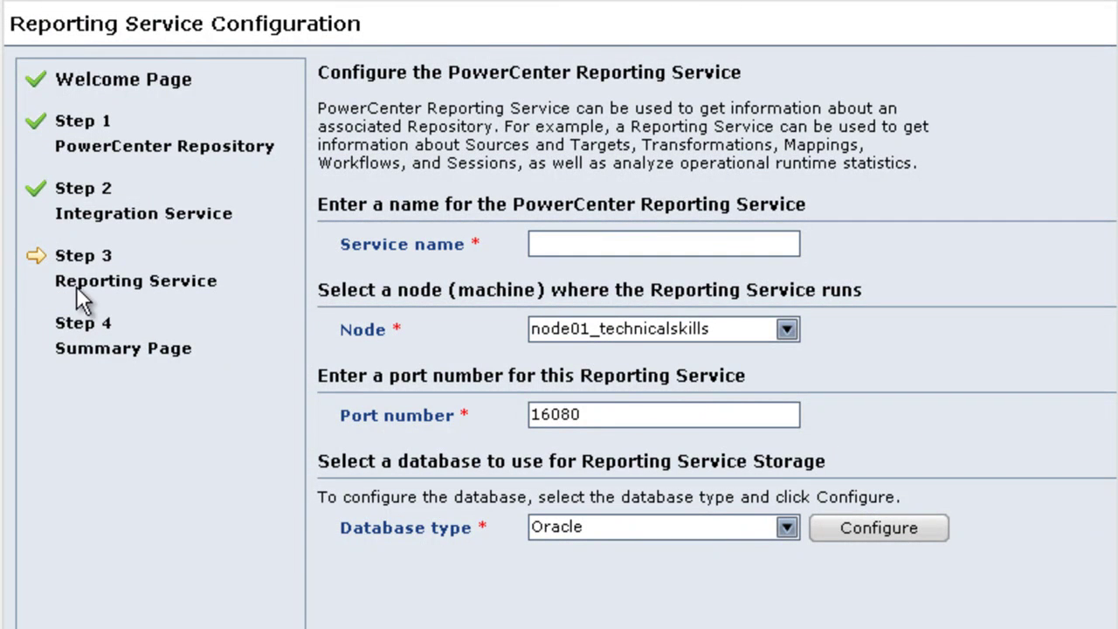
# Step: Name the Reporting Service INFREPORTING and keep node01_technicalskills as its node
pyautogui.click(559, 242)
pyautogui.write('INF')
pyautogui.write('_REPORTI')
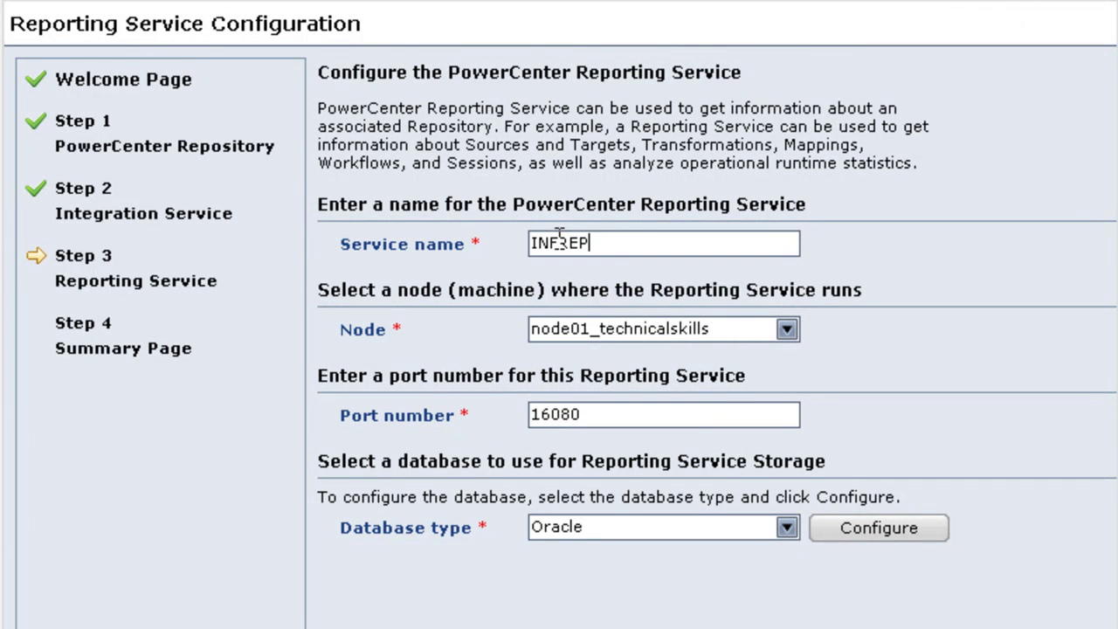
pyautogui.write('NG')
pyautogui.click(565, 323)
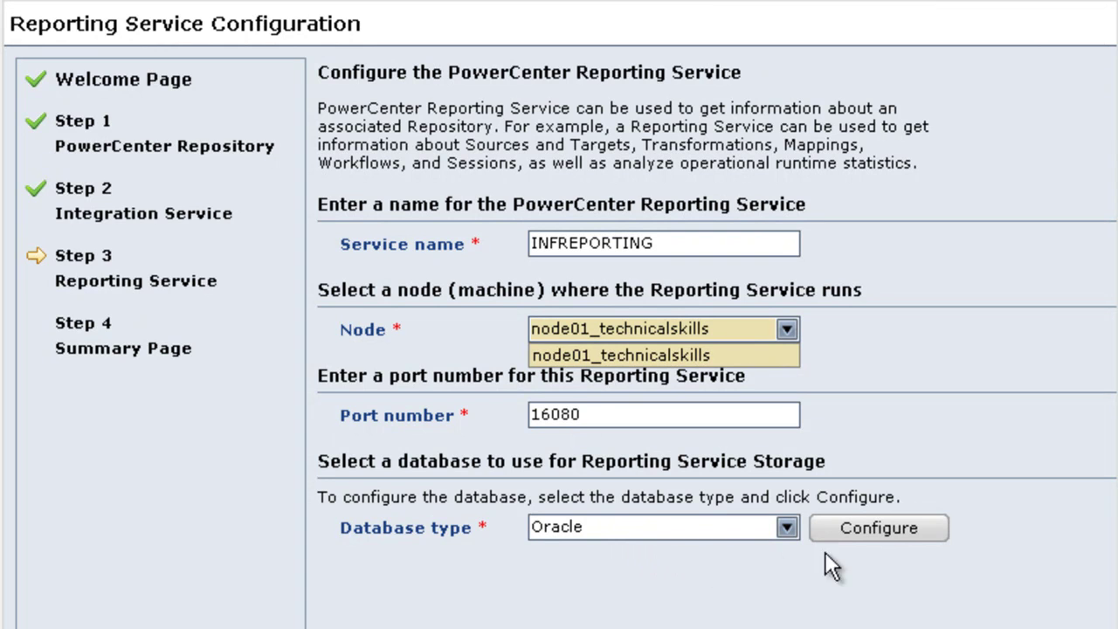
pyautogui.click(866, 526)
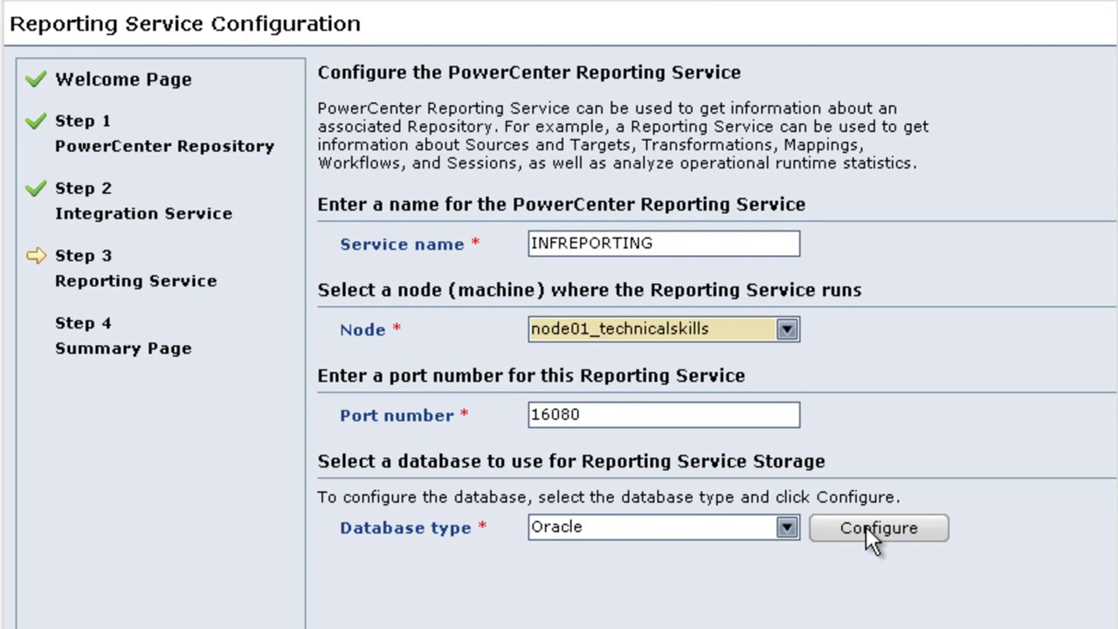
# Step: Open the Reporting Service database configuration and enter system as the database user along with the database password
pyautogui.click(860, 543)
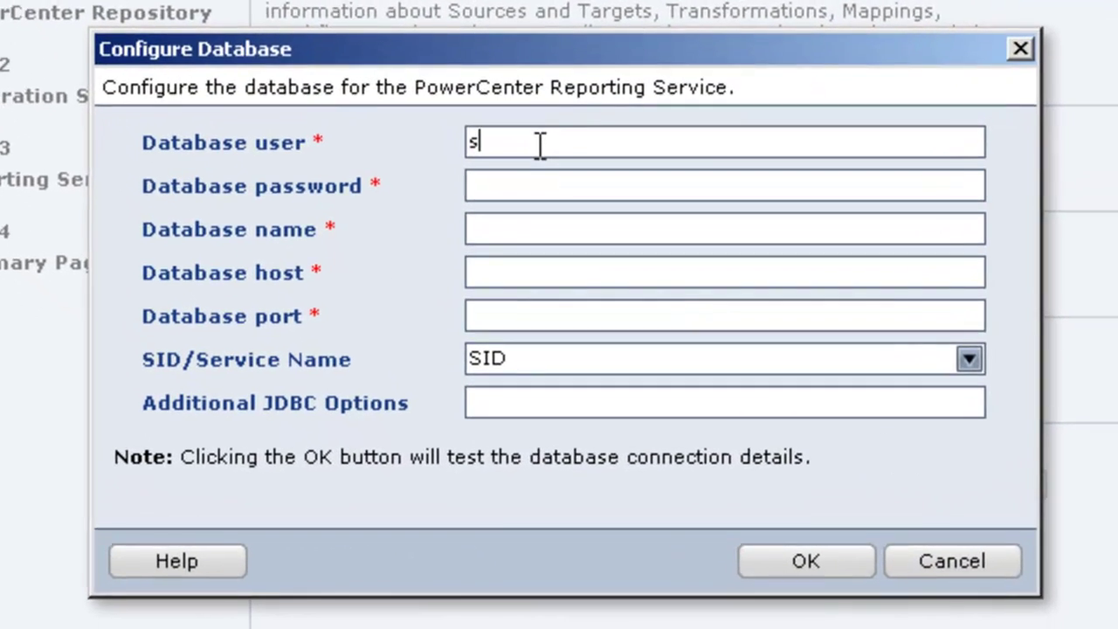
pyautogui.write('system')
pyautogui.press('Tab')
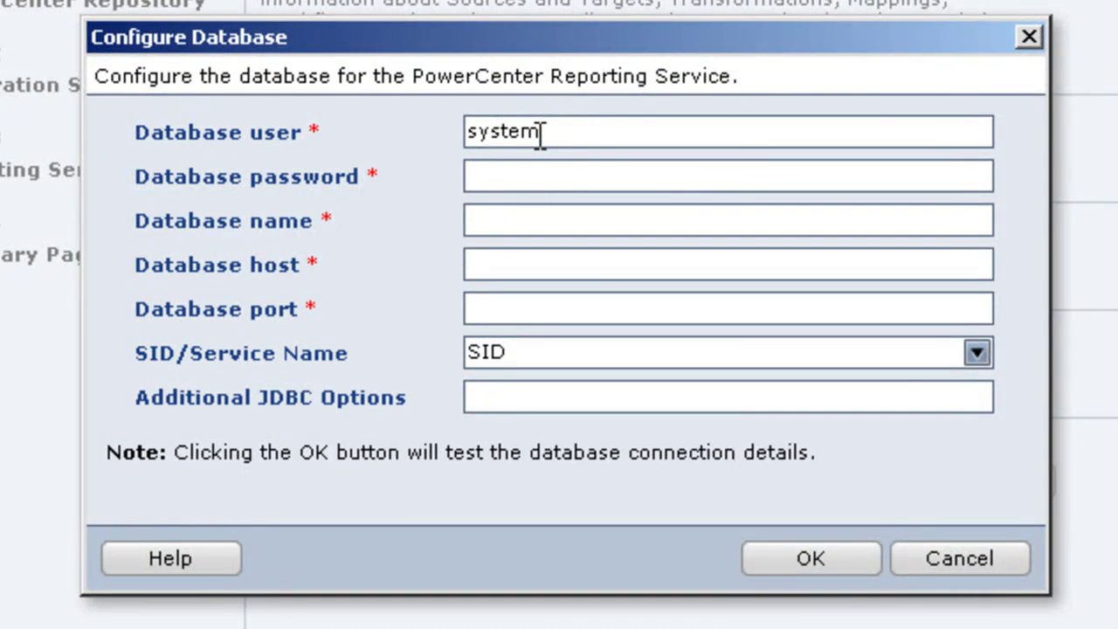
pyautogui.write('password')
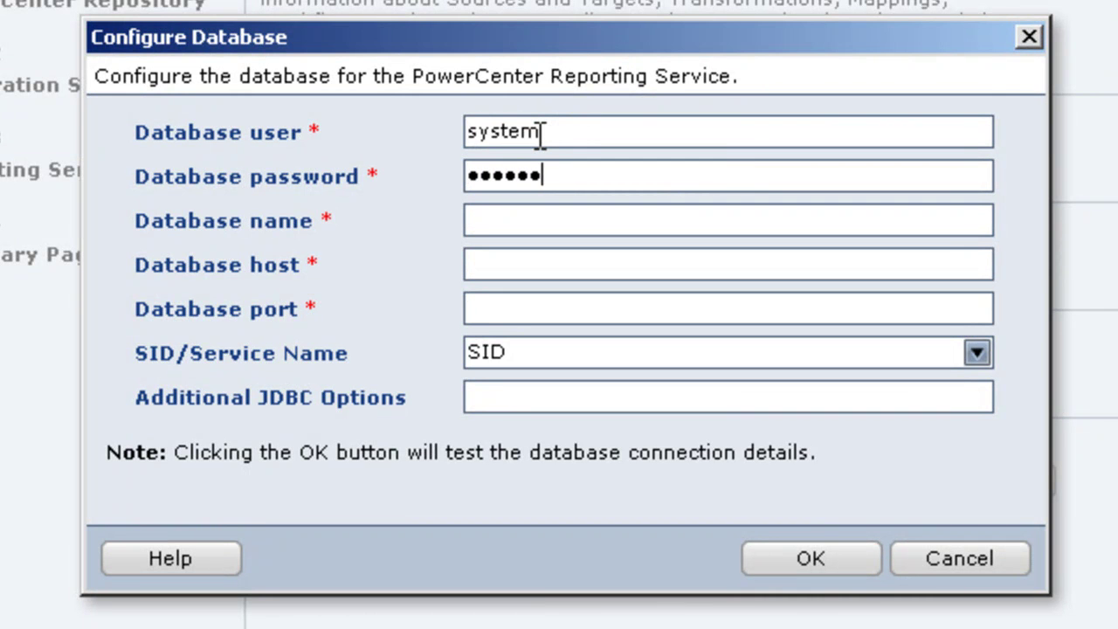
# Step: Set the reporting database name to orcl, host to technicalskills and port to 1521, and submit the connection details
pyautogui.press('Tab')
pyautogui.write('orcl')
pyautogui.press('Tab')
pyautogui.write('technical')
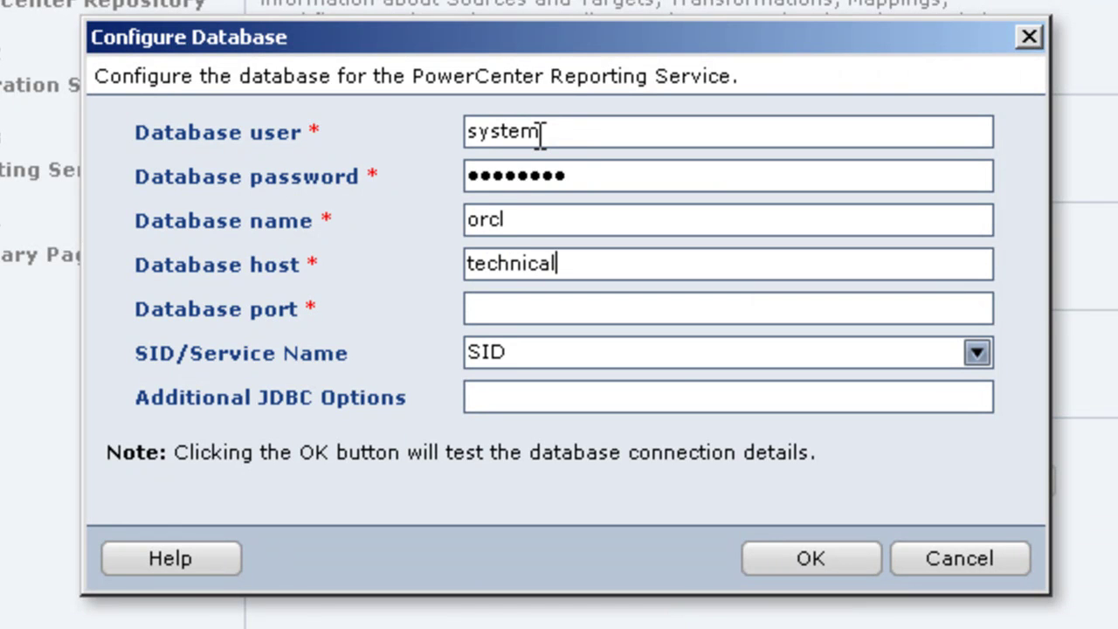
pyautogui.write('skills')
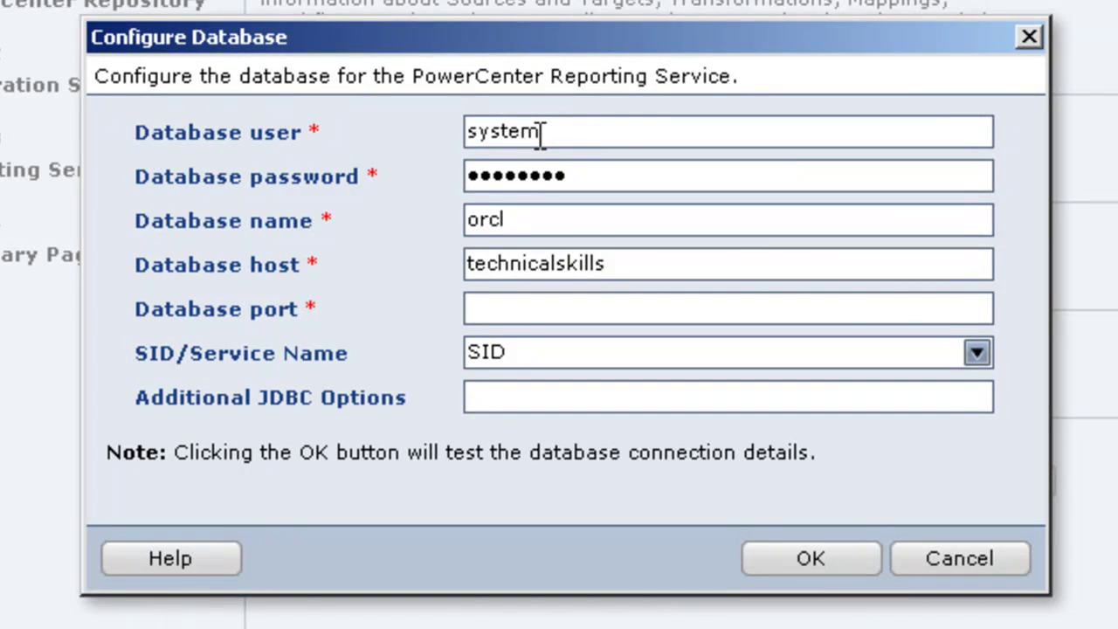
pyautogui.click(539, 309)
pyautogui.write('1521')
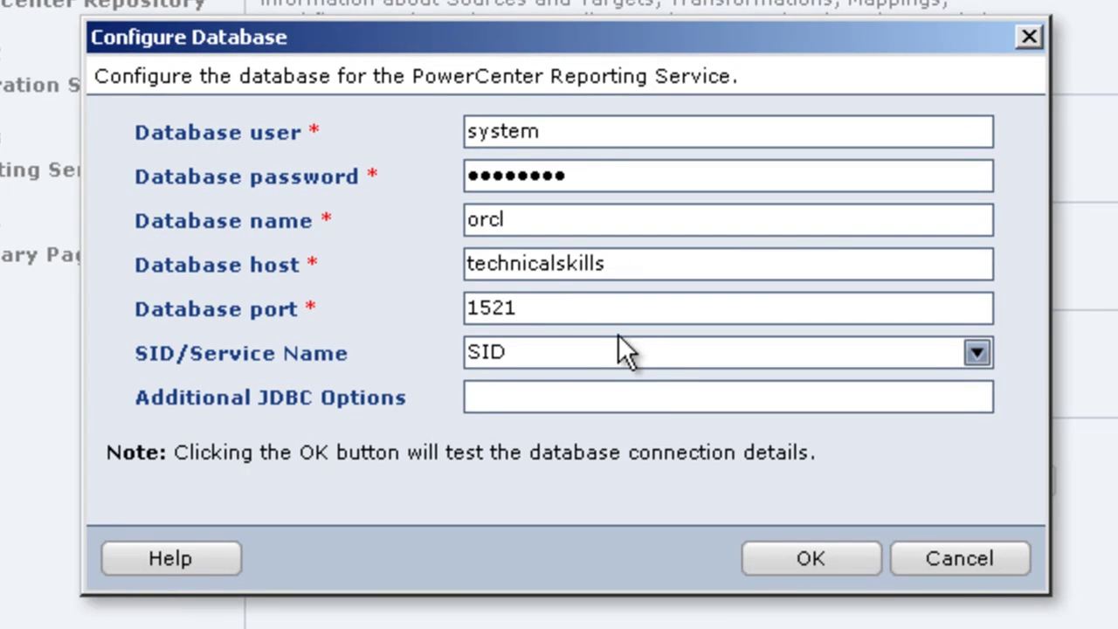
pyautogui.click(830, 563)
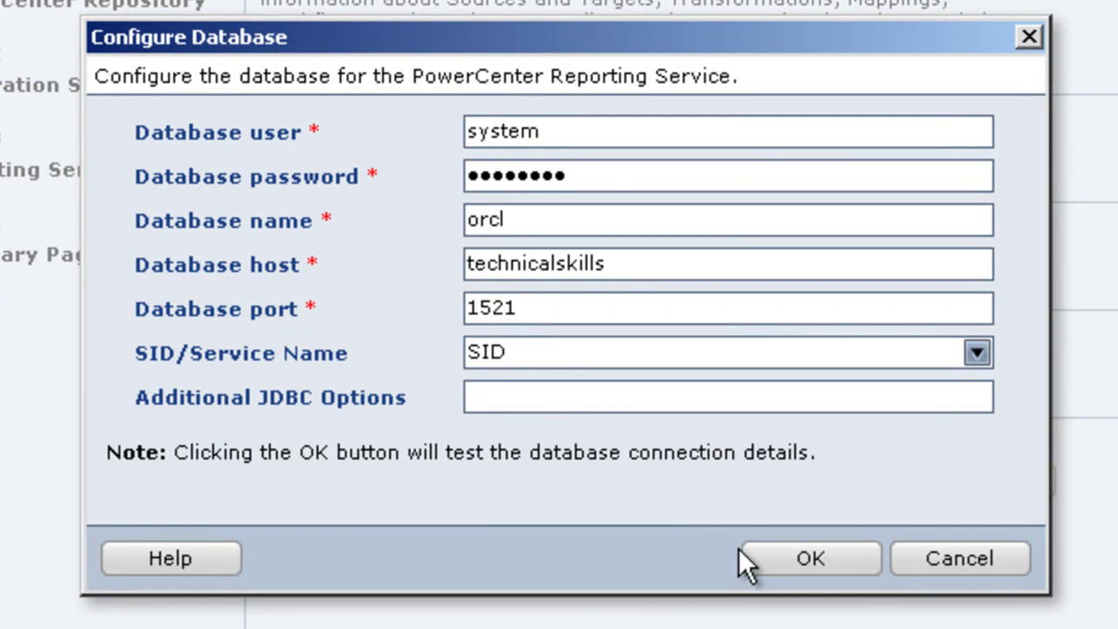
pyautogui.click(808, 563)
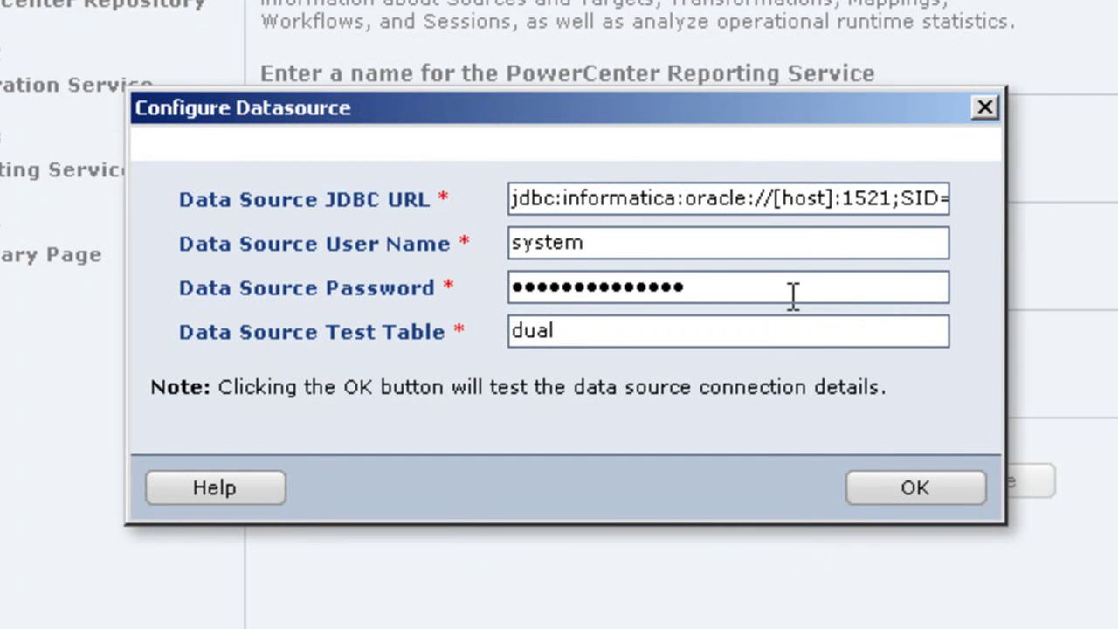
# Step: Replace the host placeholder in the data source JDBC URL with technicalskills, accept the data source, and proceed past the Reporting Service page
pyautogui.doubleClick(806, 199)
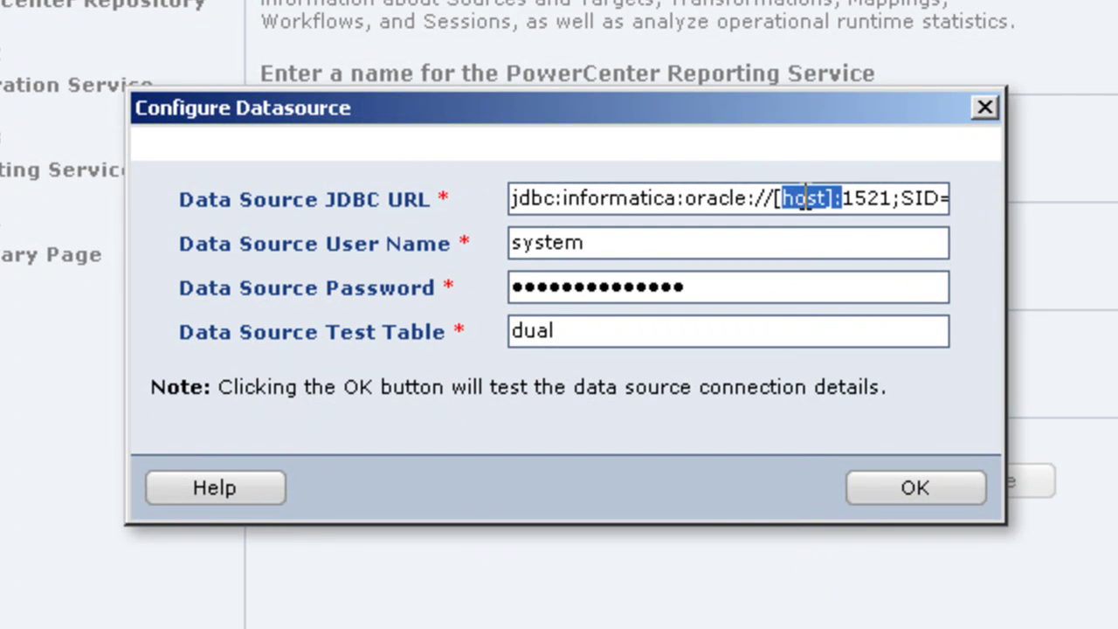
pyautogui.click(827, 201)
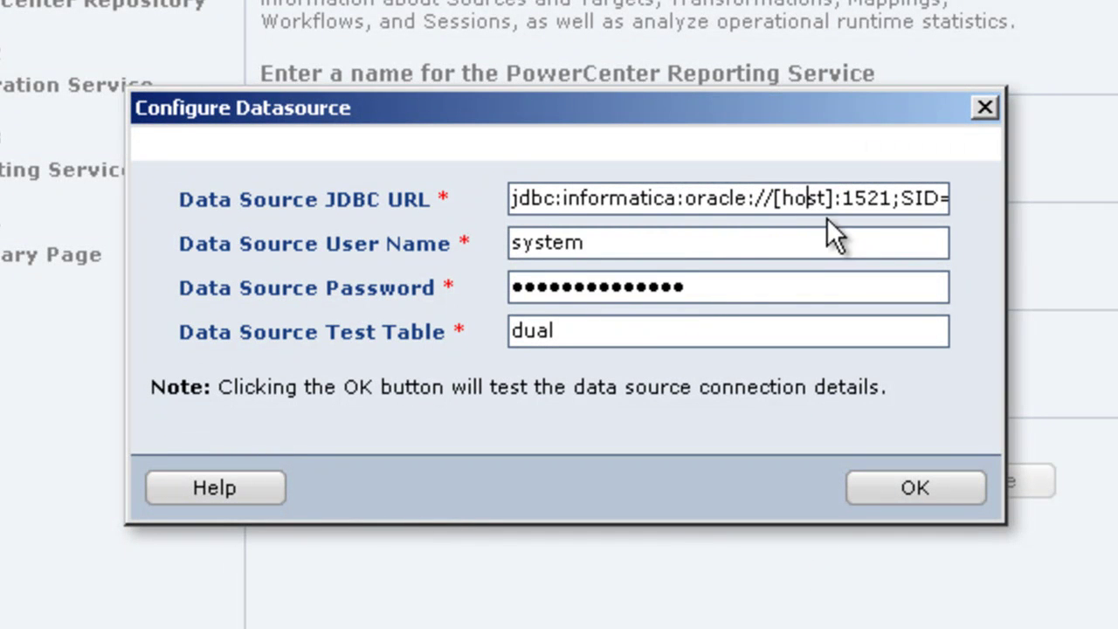
pyautogui.press('BackSpace')
pyautogui.press('BackSpace')
pyautogui.press('BackSpace')
pyautogui.press('BackSpace')
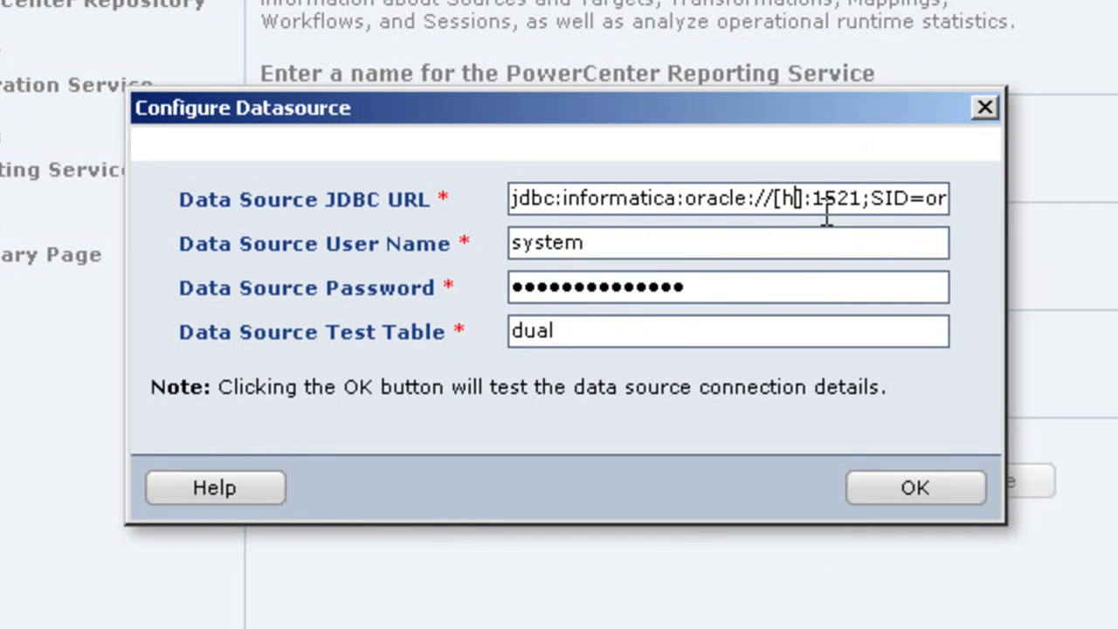
pyautogui.write('technicalski')
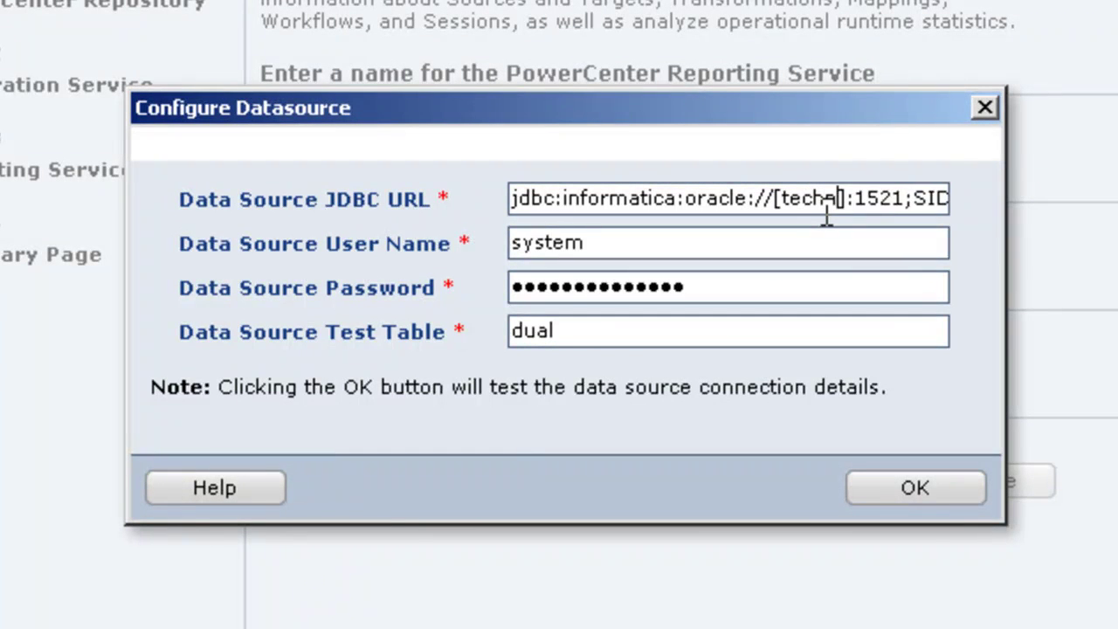
pyautogui.write('lls')
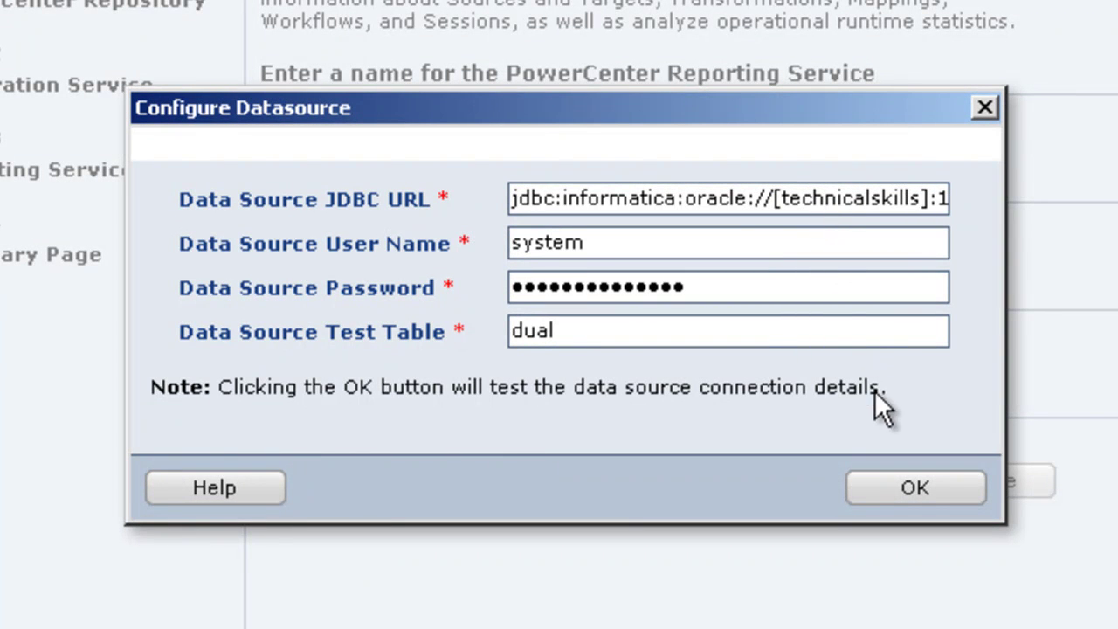
pyautogui.click(884, 492)
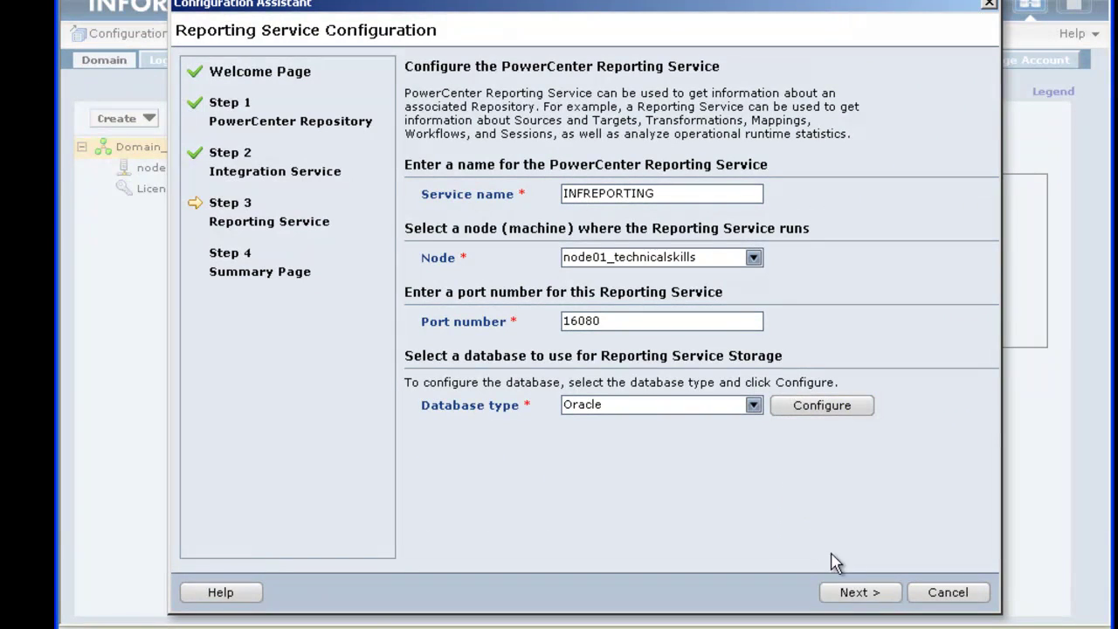
pyautogui.click(859, 594)
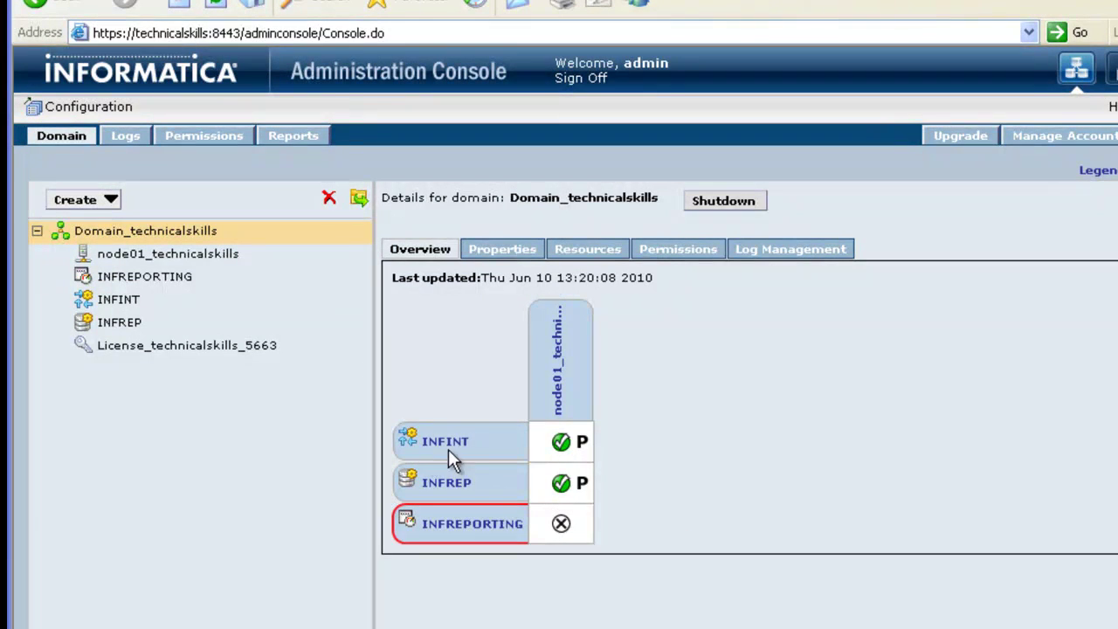
# Step: Examine the status details and any warnings of the INFREPORTING, INFINT and INFREP services in the domain
pyautogui.moveTo(556, 533)
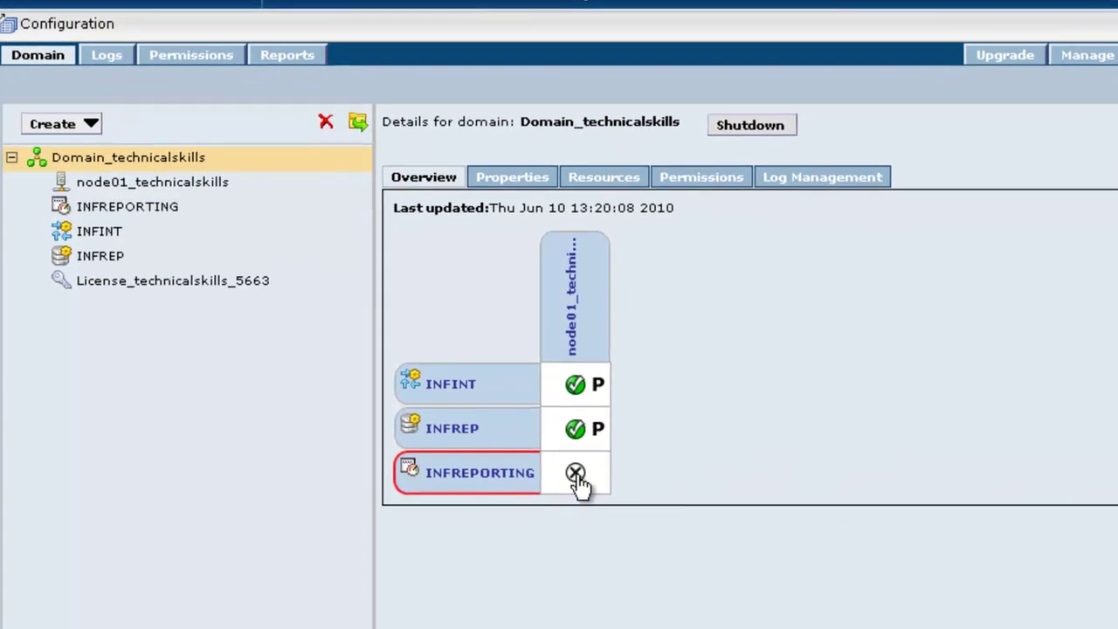
pyautogui.click(576, 475)
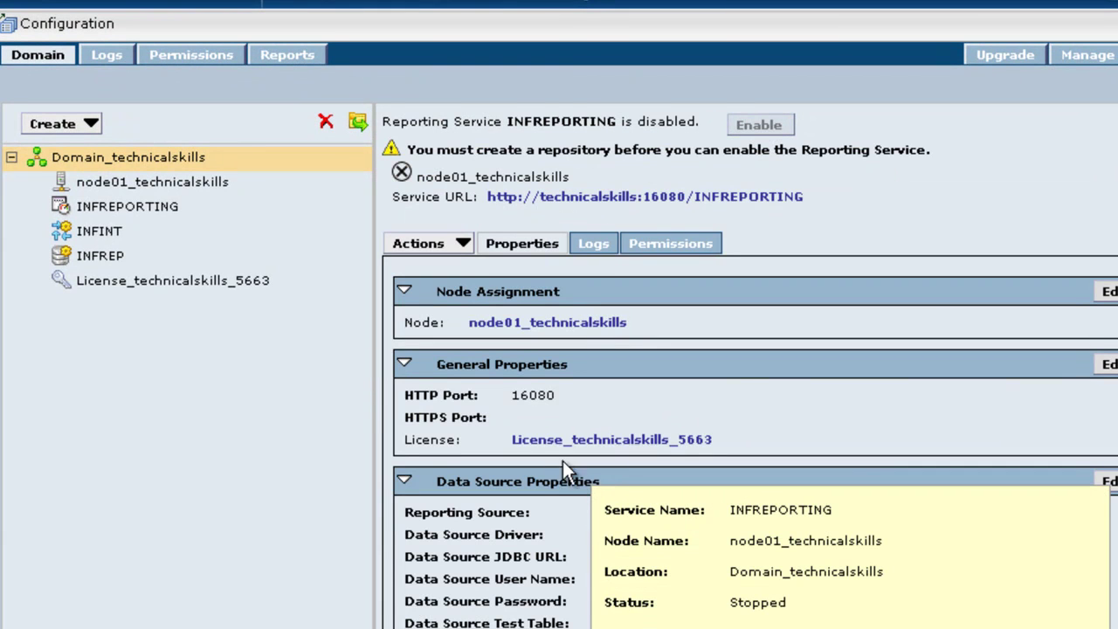
pyautogui.moveTo(407, 152); pyautogui.dragTo(620, 155)
pyautogui.moveTo(743, 158); pyautogui.dragTo(931, 160)
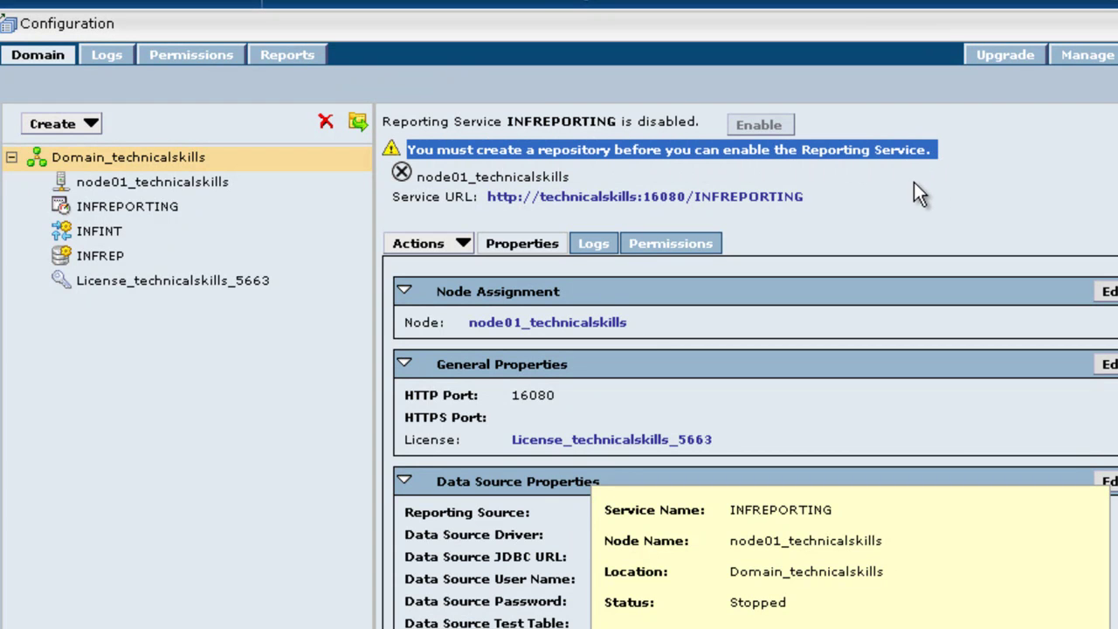
pyautogui.click(913, 181)
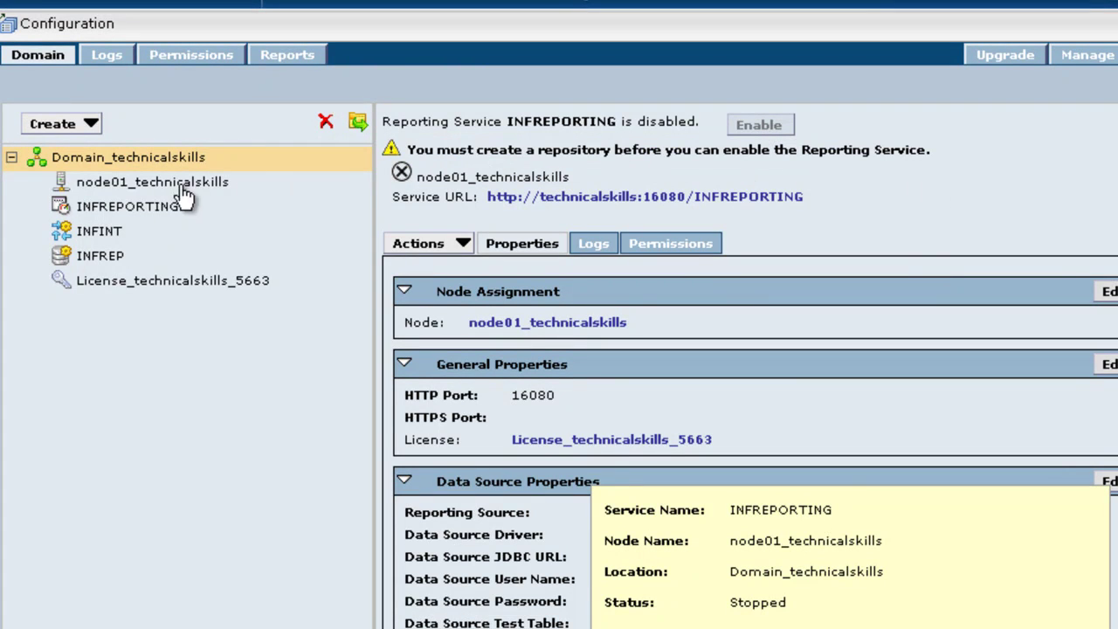
pyautogui.click(150, 215)
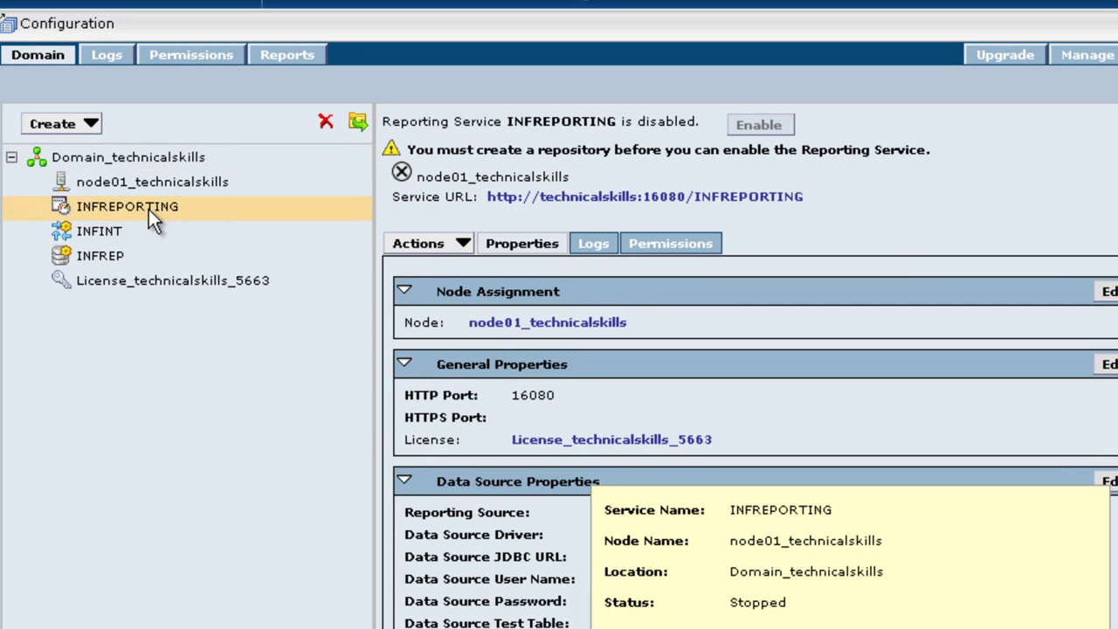
pyautogui.click(100, 236)
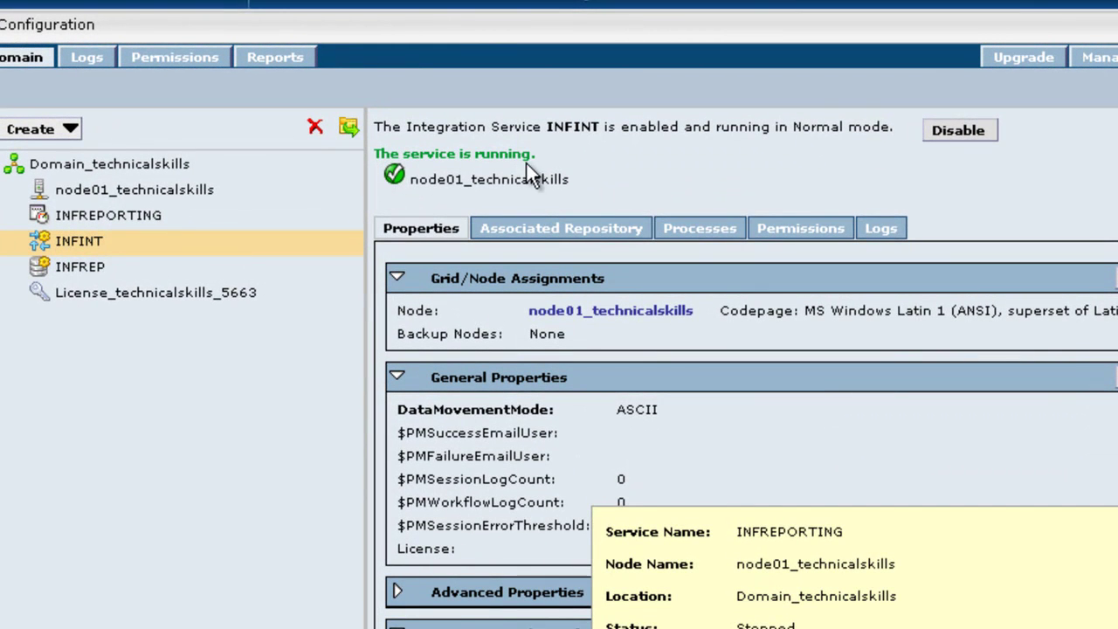
pyautogui.click(78, 272)
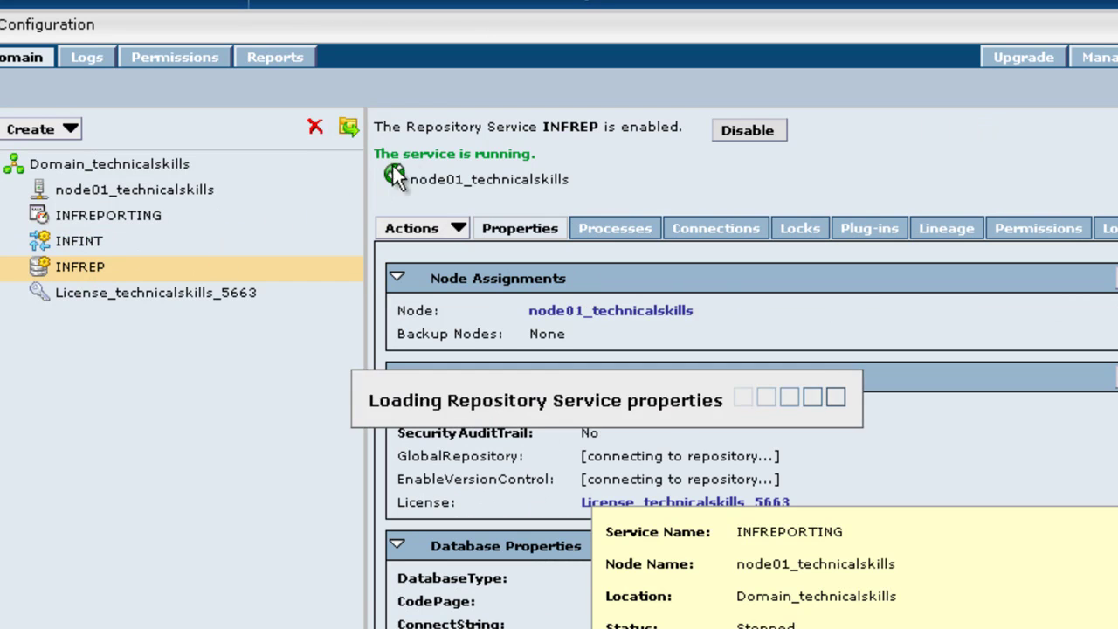